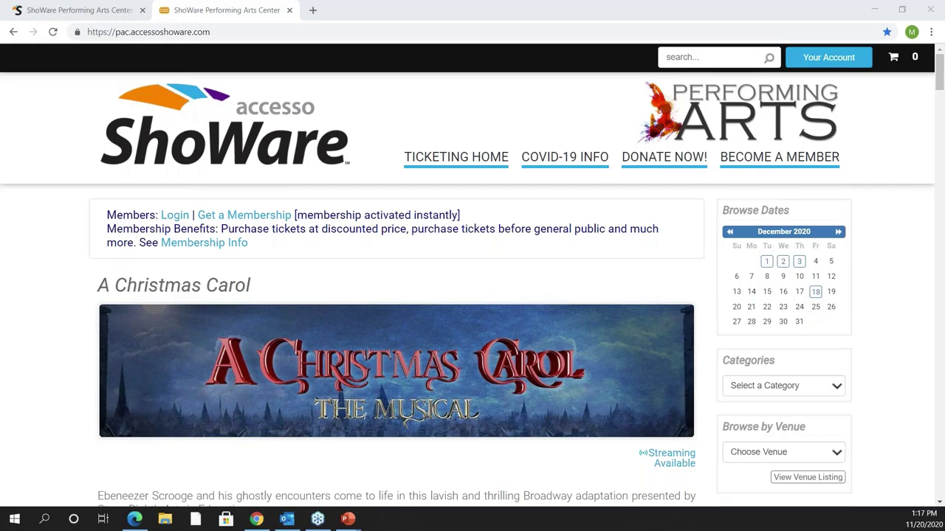
# - Review the streaming details of A Christmas Carol on the ticketing home page, closing them when done
pyautogui.scroll(-2, 656, 387)
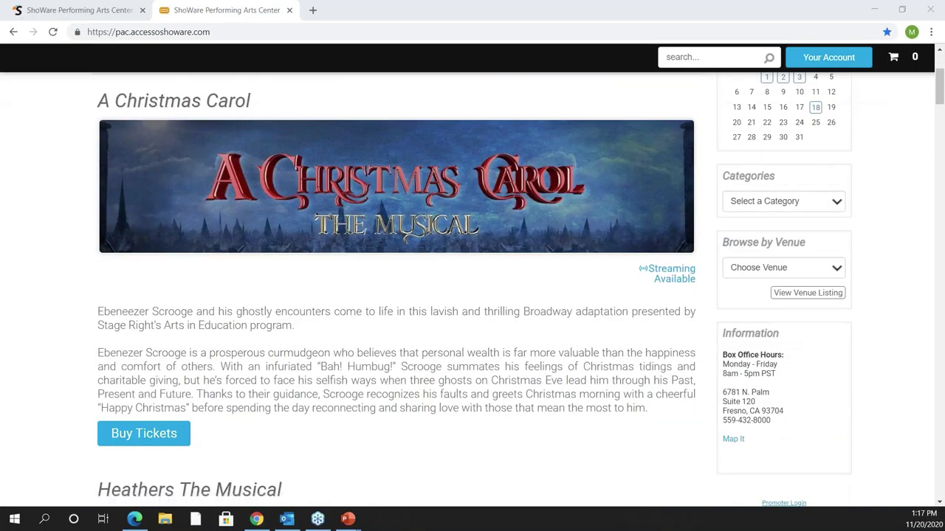
pyautogui.click(679, 280)
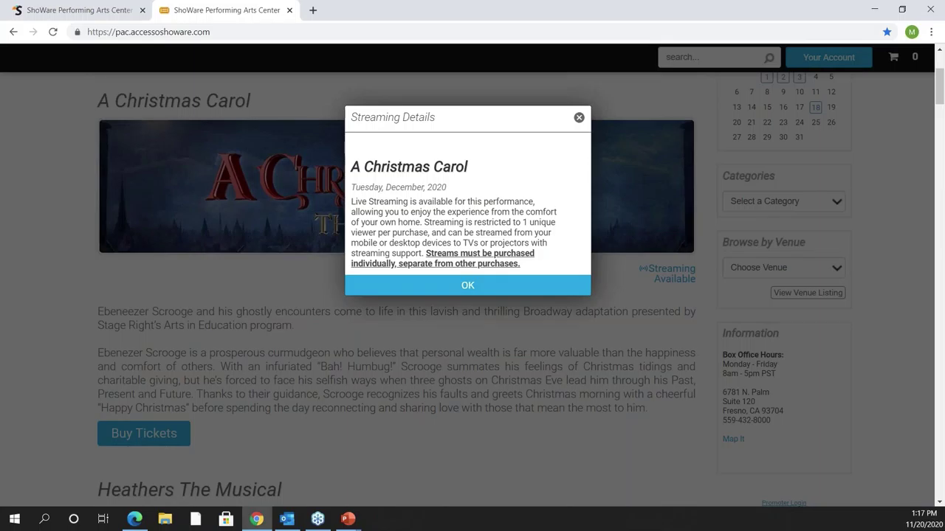
pyautogui.click(579, 119)
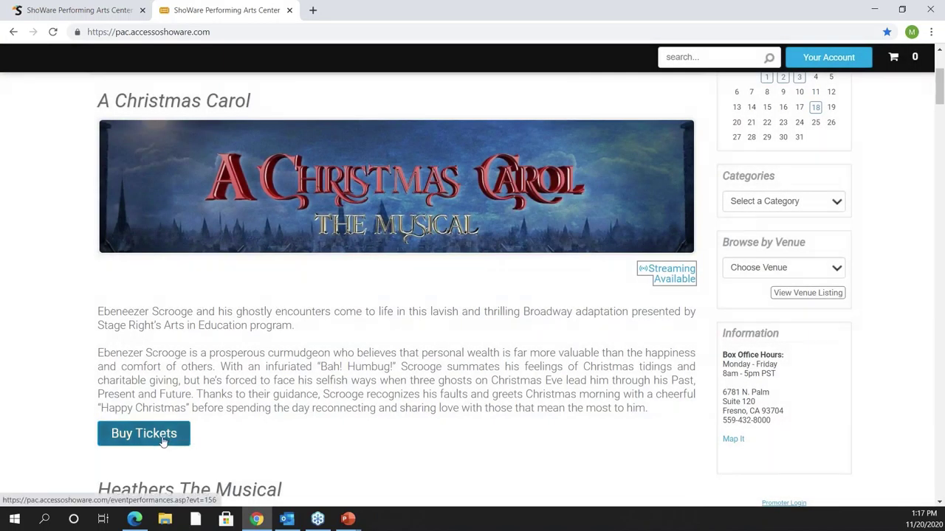
# - Open the ticket page for A Christmas Carol, choose December 2, 2020, and review that performance's streaming details
pyautogui.click(163, 440)
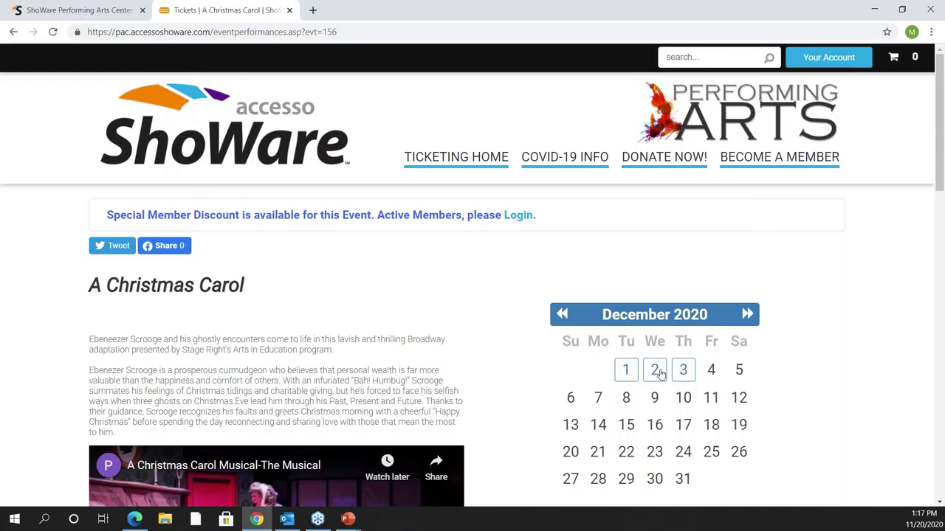
pyautogui.click(660, 375)
pyautogui.scroll(-3, 865, 353)
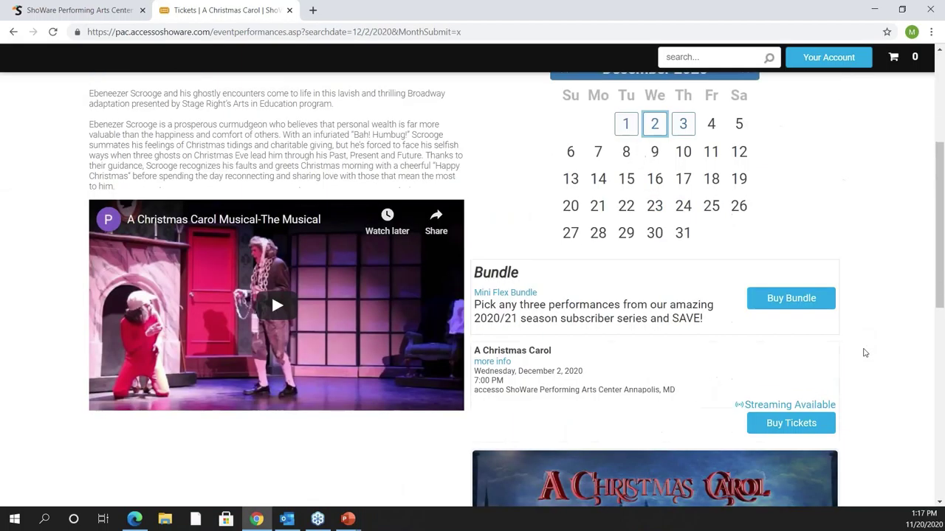
pyautogui.scroll(-2, 865, 353)
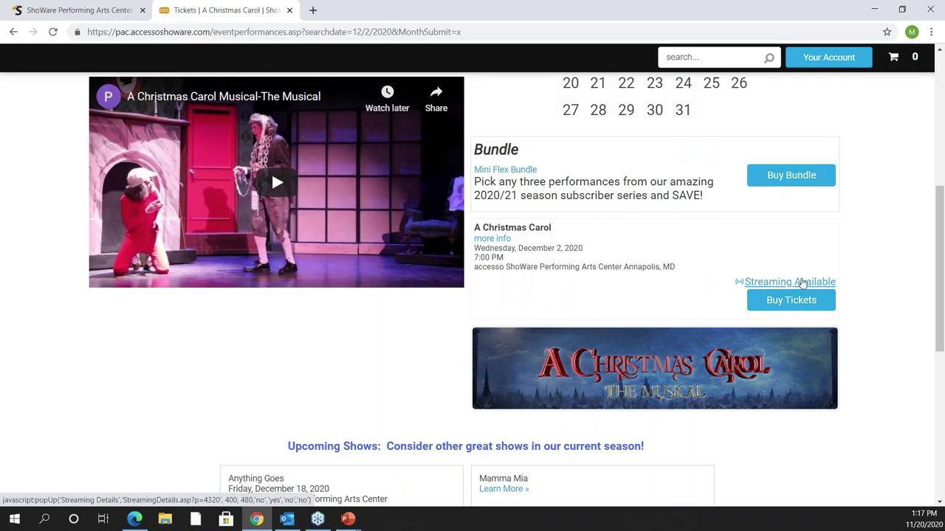
pyautogui.click(801, 287)
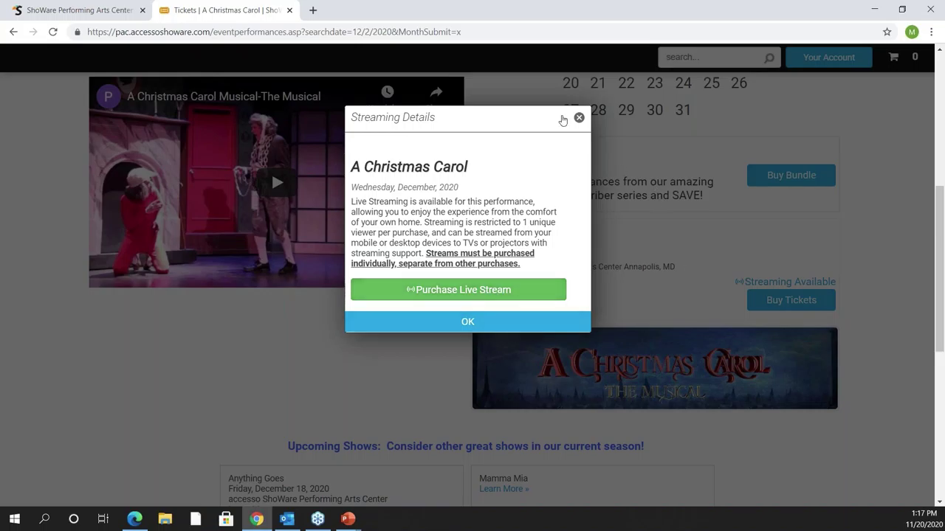
pyautogui.click(580, 118)
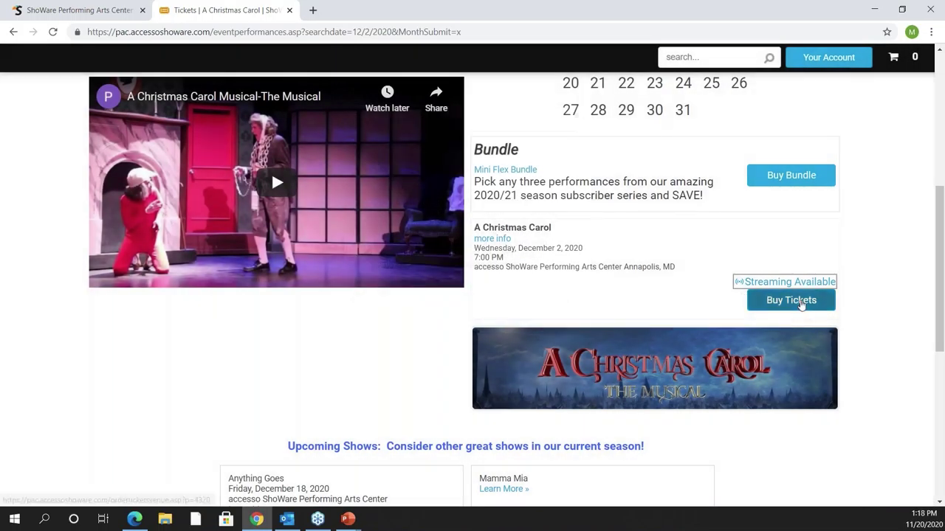
# - Open ticket ordering for the December 2 performance, read the live streaming terms and add the live stream to the cart
pyautogui.click(800, 303)
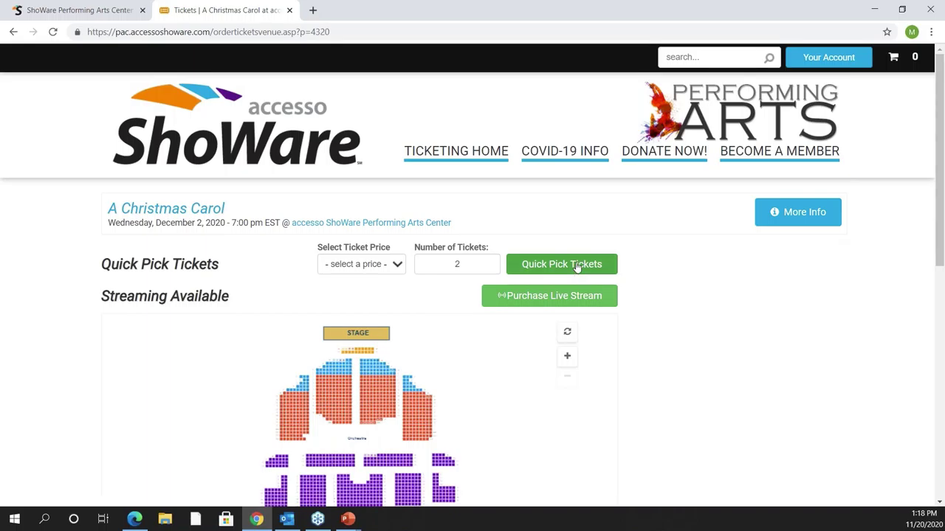
pyautogui.click(567, 302)
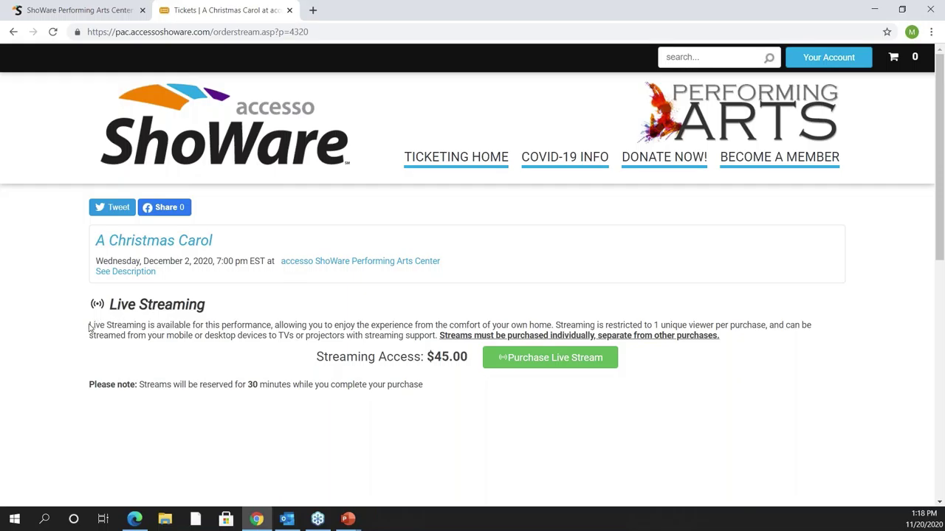
pyautogui.moveTo(89, 325); pyautogui.dragTo(743, 342)
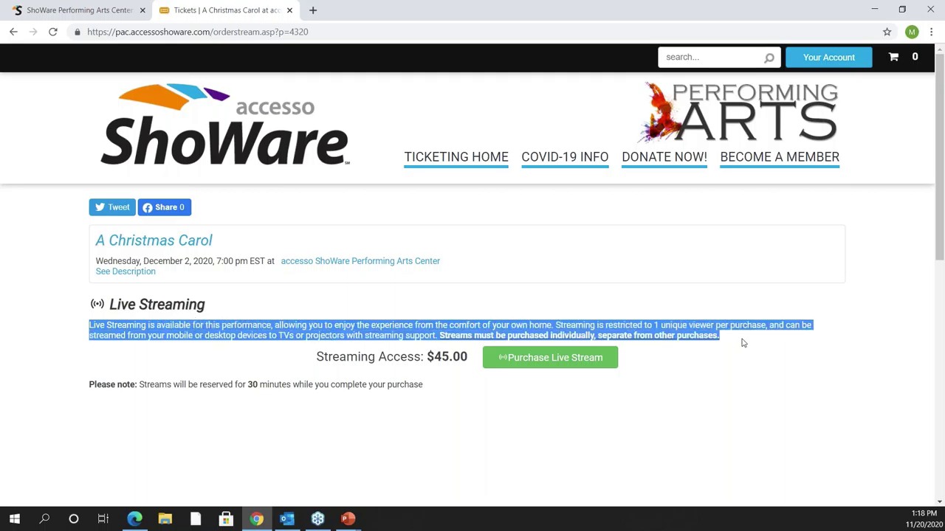
pyautogui.click(735, 359)
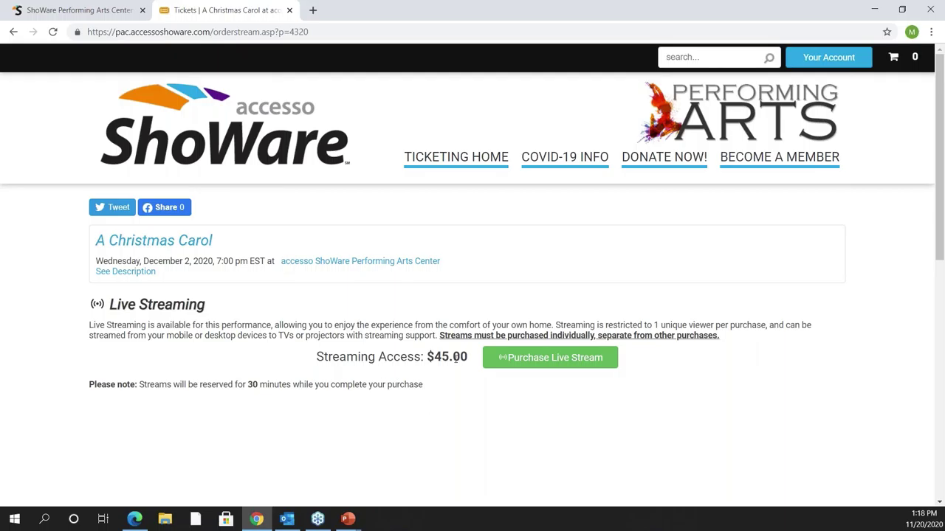
pyautogui.click(539, 361)
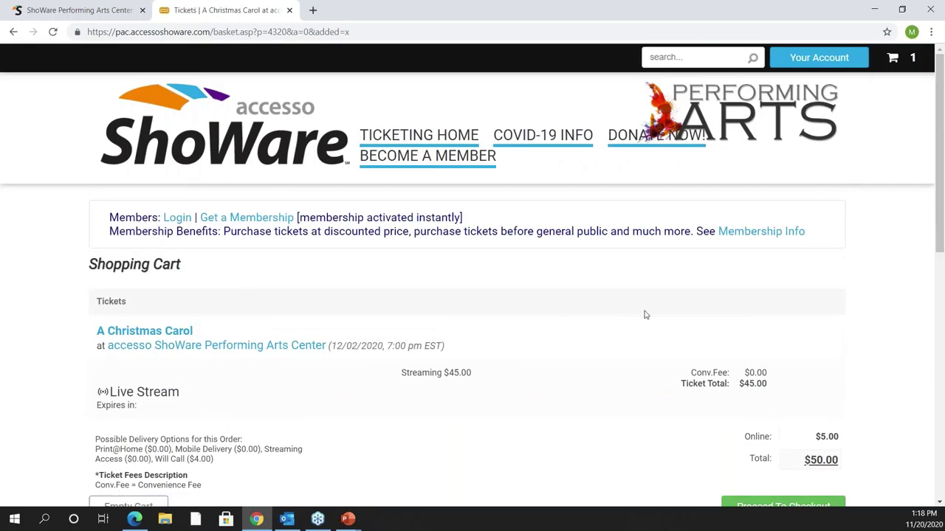
# - Proceed to checkout with the live stream and log in as a returning user with the filled-in account credentials
pyautogui.scroll(-2, 828, 337)
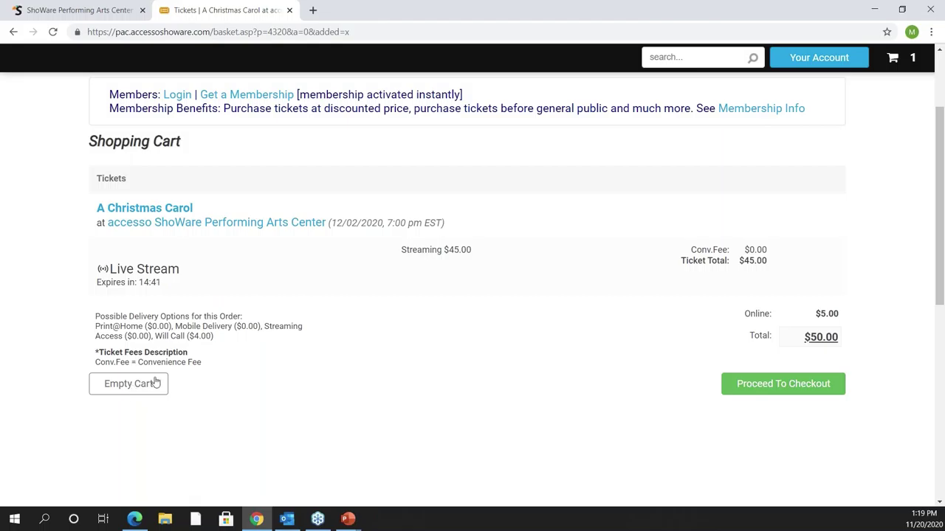
pyautogui.click(761, 383)
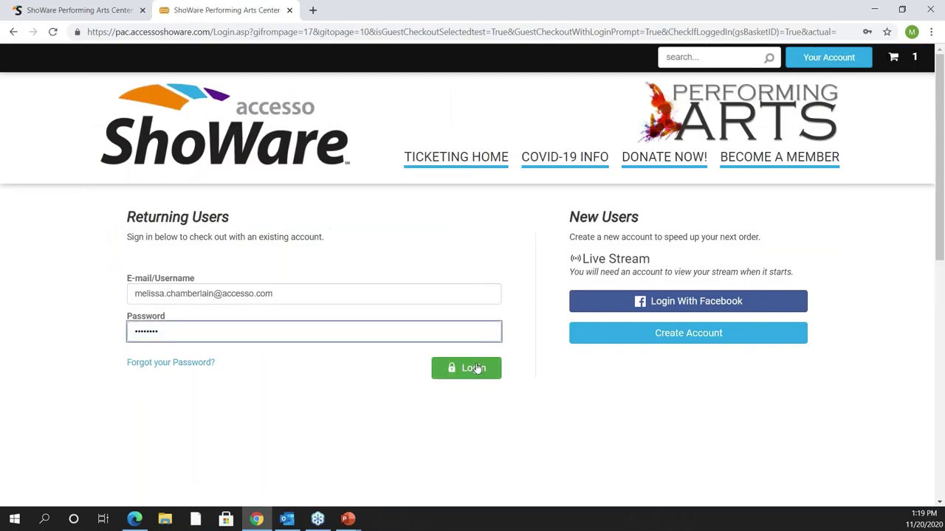
pyautogui.click(476, 369)
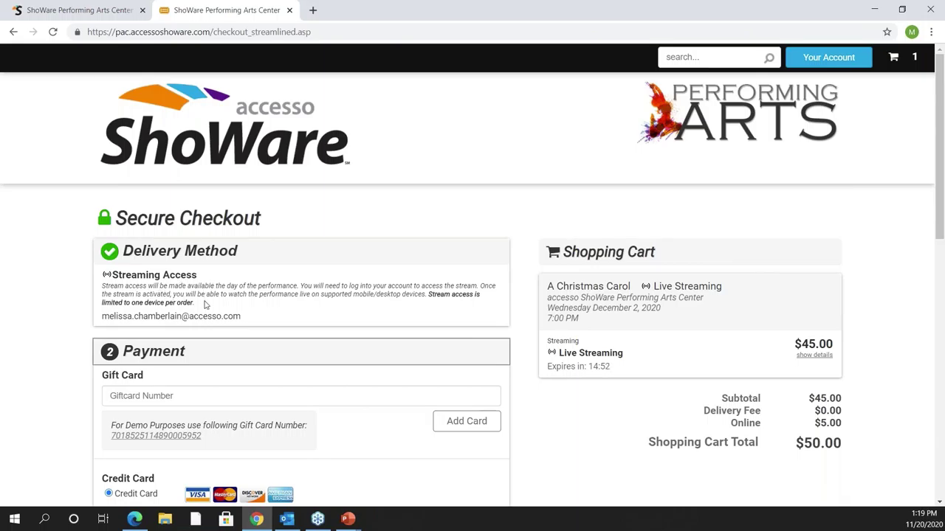
# - Complete the checkout: decline purchase protection, choose Radio for how you heard about the venue, accept the terms and place the order
pyautogui.scroll(-10, 206, 305)
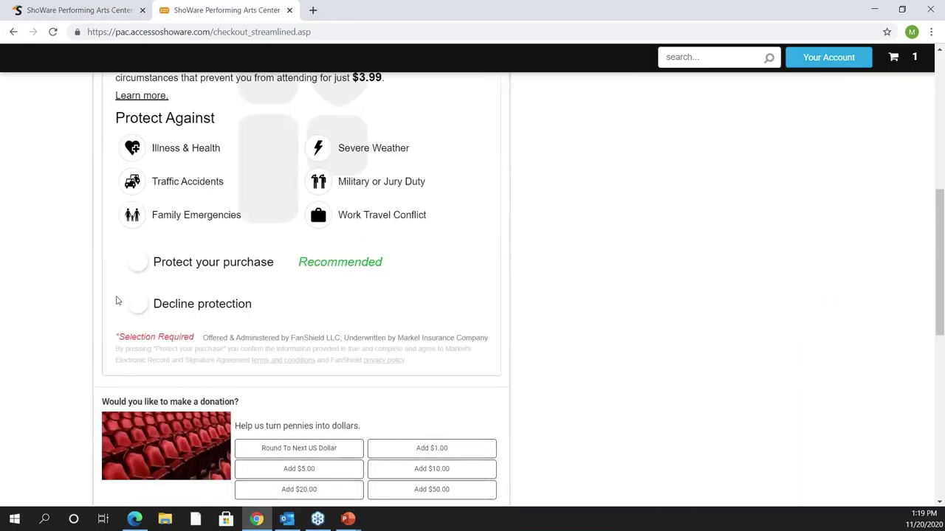
pyautogui.click(138, 305)
pyautogui.scroll(-3, 556, 310)
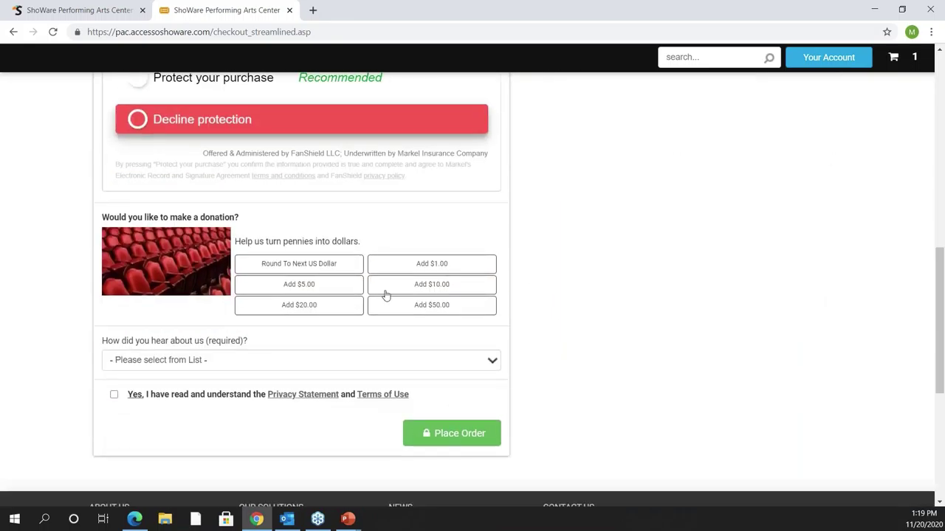
pyautogui.click(167, 361)
pyautogui.click(152, 388)
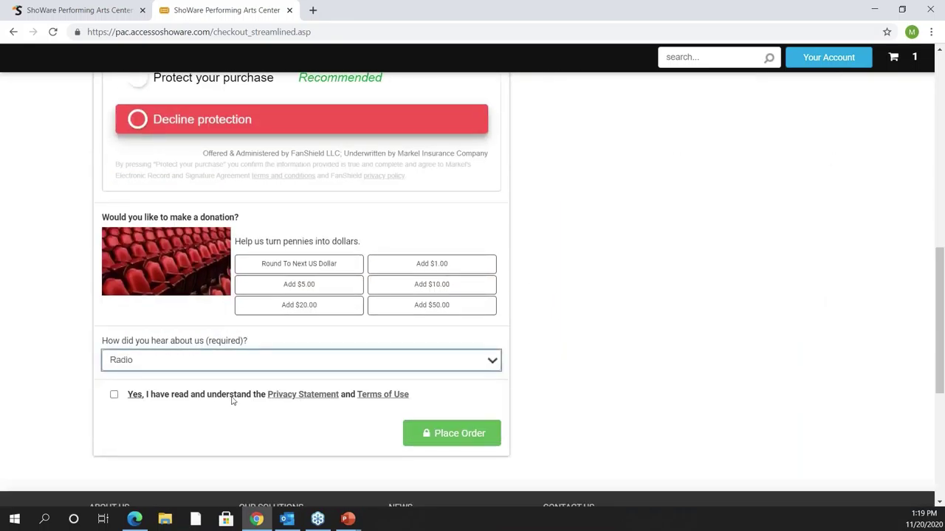
pyautogui.click(113, 394)
pyautogui.click(451, 433)
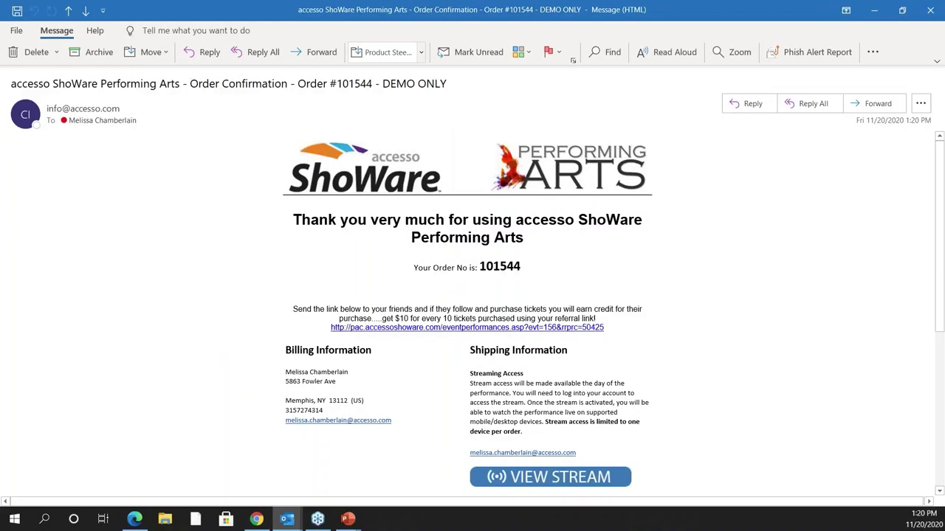
# - Review the order confirmation email in Outlook, including its streaming access instructions and ticket section
pyautogui.scroll(-2, 636, 196)
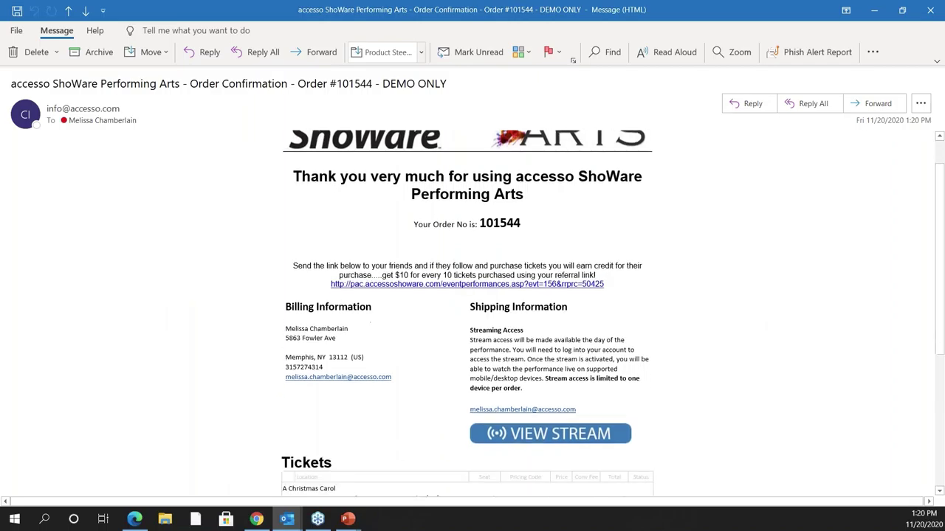
pyautogui.scroll(-3, 641, 194)
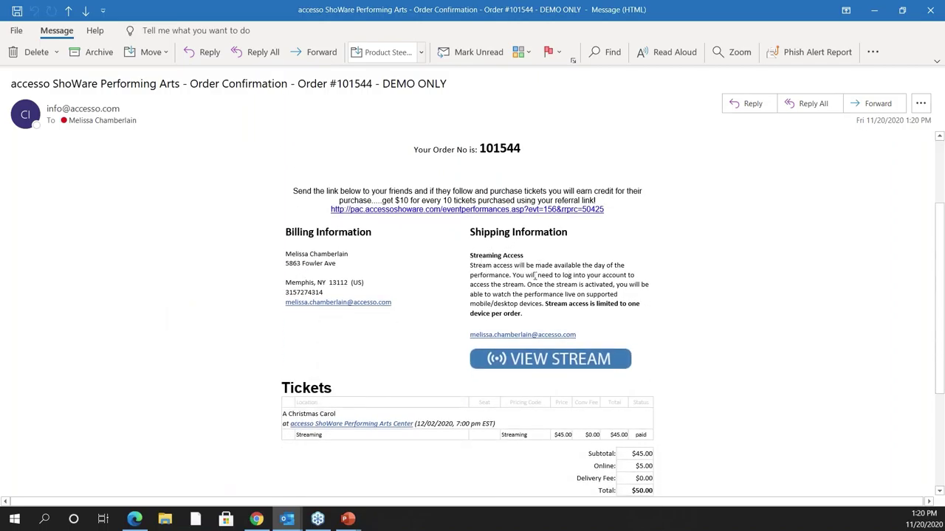
pyautogui.scroll(-1, 632, 297)
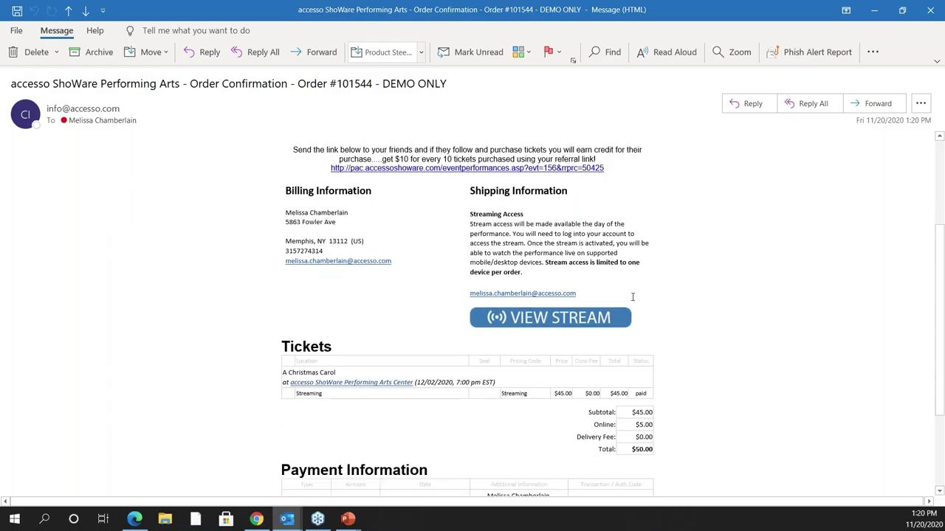
# - Open the purchased stream from the confirmation email, log in to the account and check A Christmas Carol under Upcoming Streams
pyautogui.scroll(-1, 633, 297)
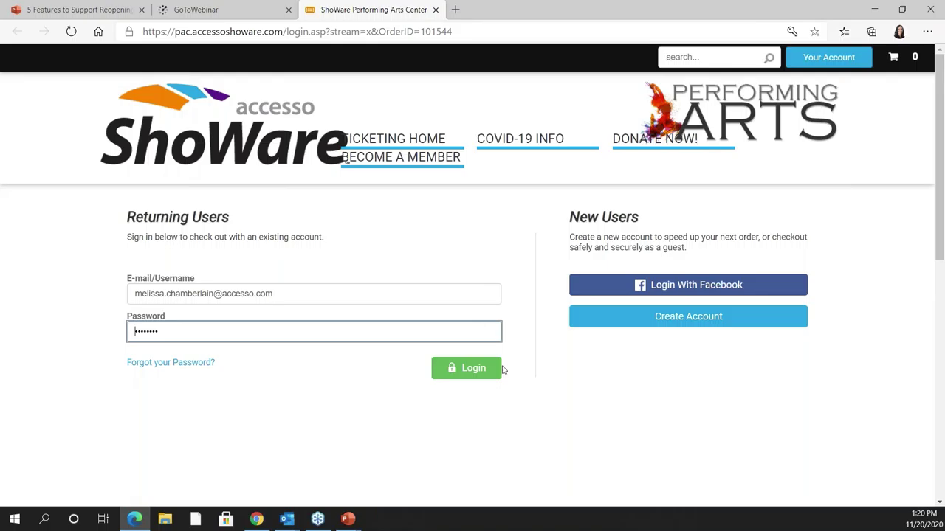
pyautogui.click(477, 371)
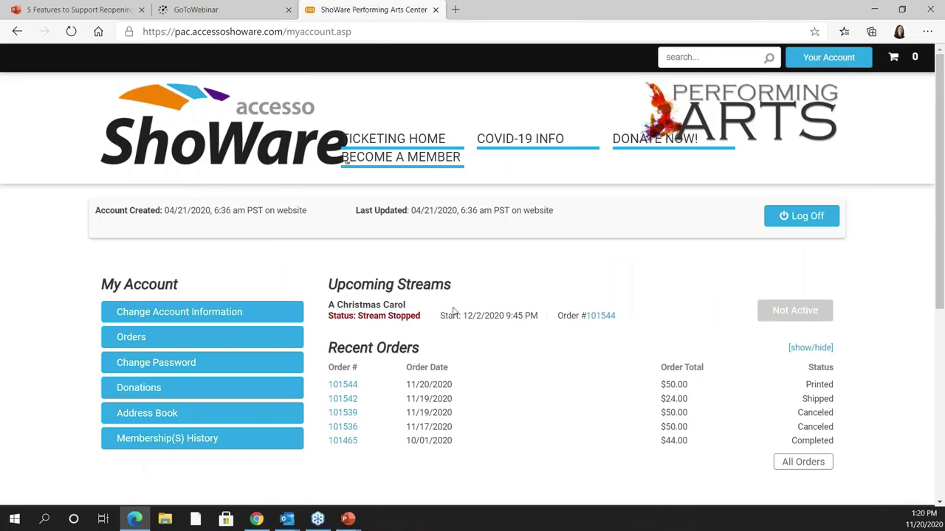
pyautogui.moveTo(327, 309); pyautogui.dragTo(410, 311)
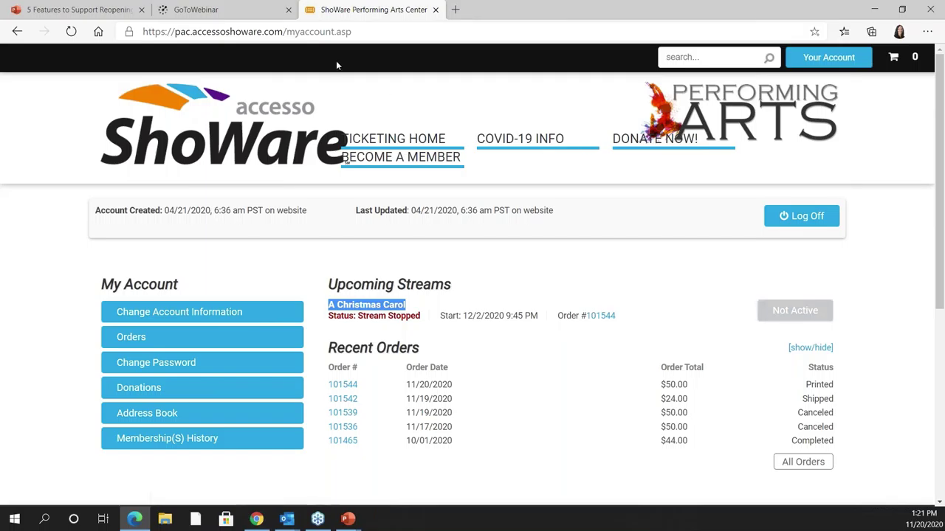
# - Switch to the ShoWare admin site in Chrome and open the performance search under Events & Performances
pyautogui.click(256, 519)
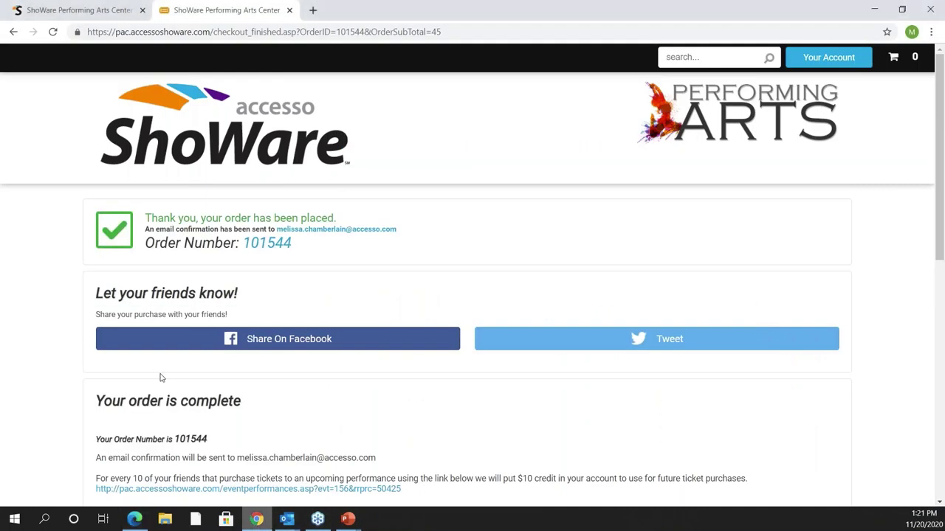
pyautogui.click(88, 10)
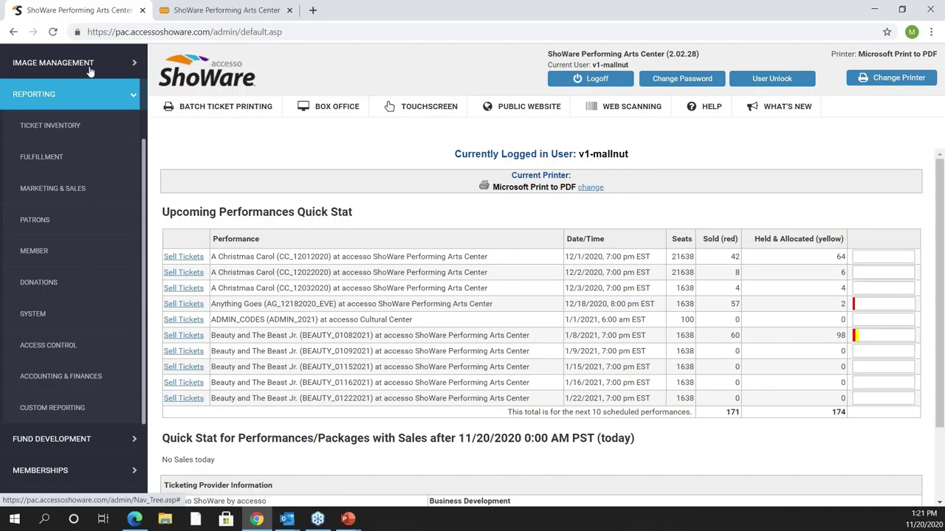
pyautogui.click(84, 98)
pyautogui.click(63, 185)
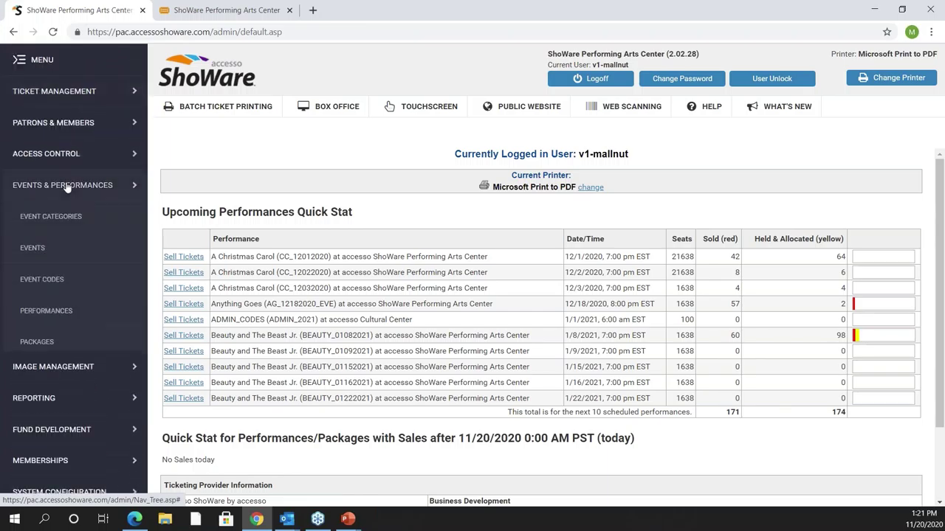
pyautogui.click(62, 319)
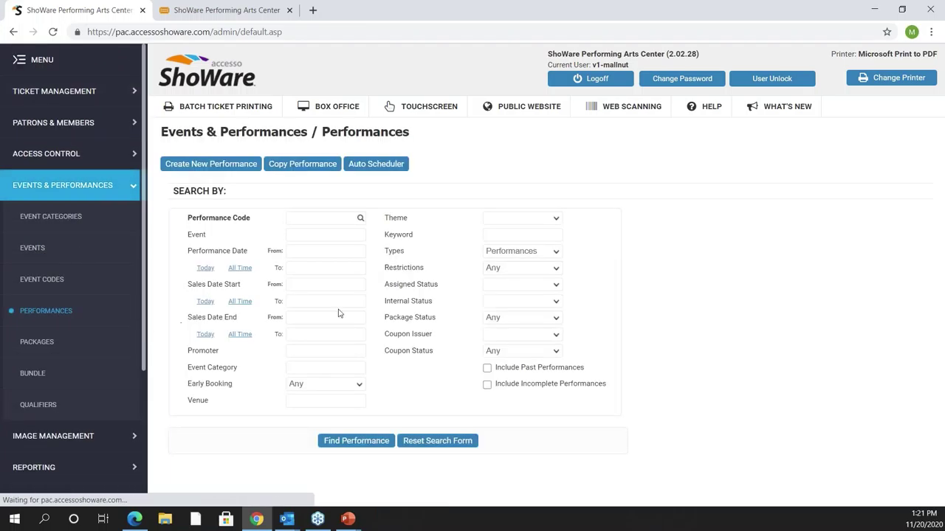
# - Find the performances of the event A Christmas Carol
pyautogui.click(311, 234)
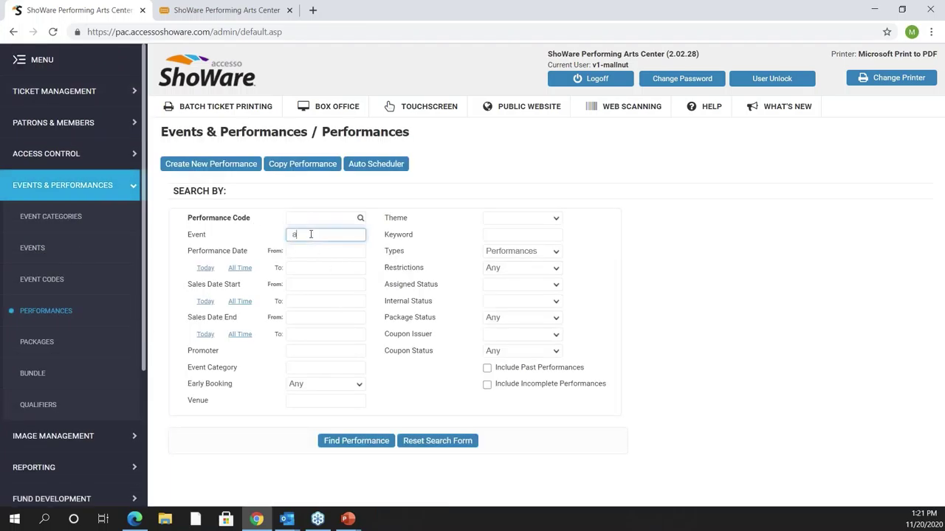
pyautogui.write('chr')
pyautogui.click(314, 248)
pyautogui.click(355, 441)
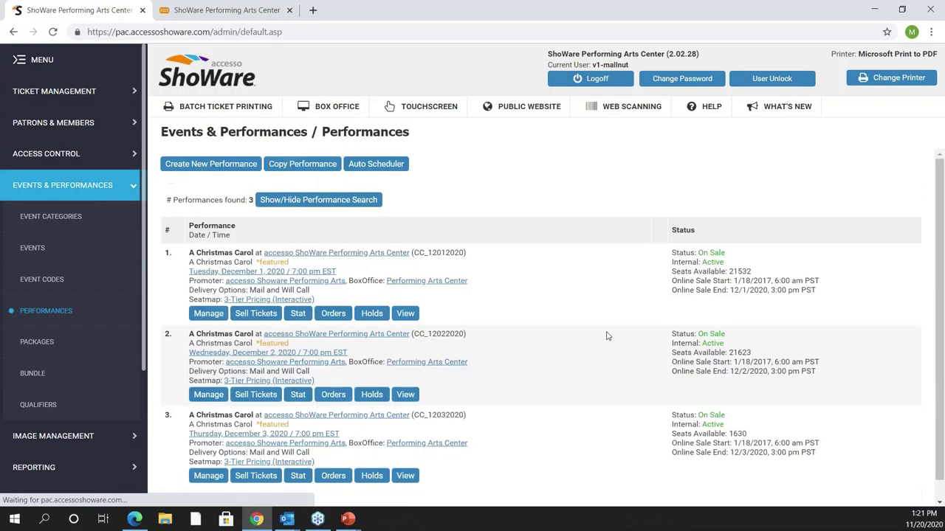
# - Open the general settings of the December 3, 2020 performance and go to its delivery options with the streaming setting
pyautogui.scroll(-1, 264, 440)
pyautogui.click(207, 456)
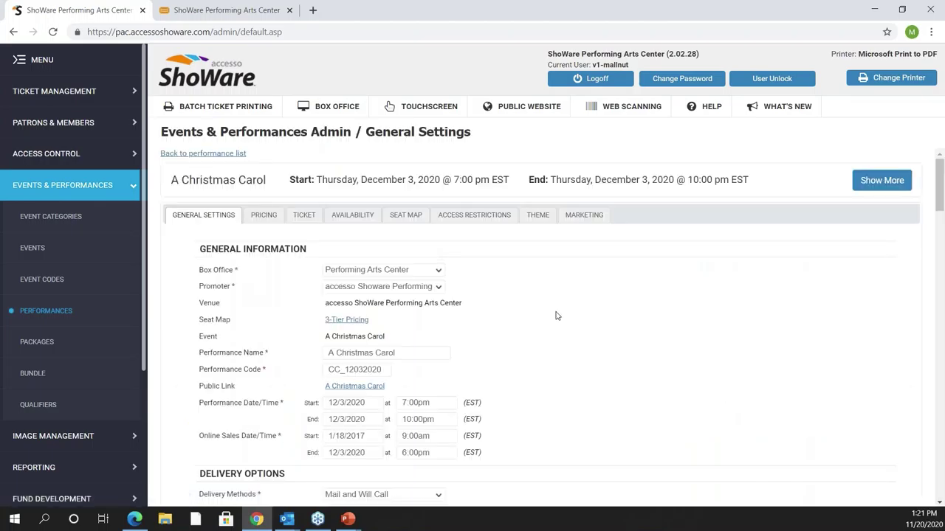
pyautogui.scroll(-3, 453, 312)
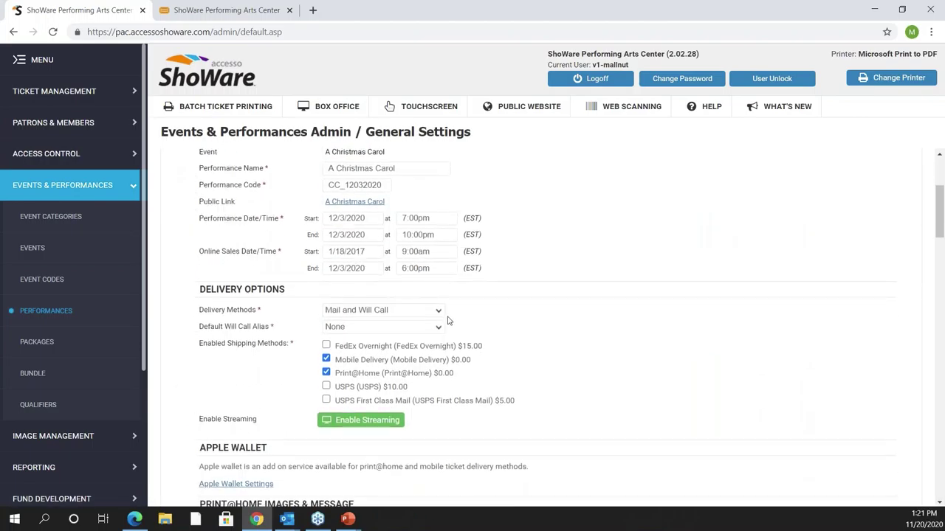
pyautogui.scroll(-1, 443, 332)
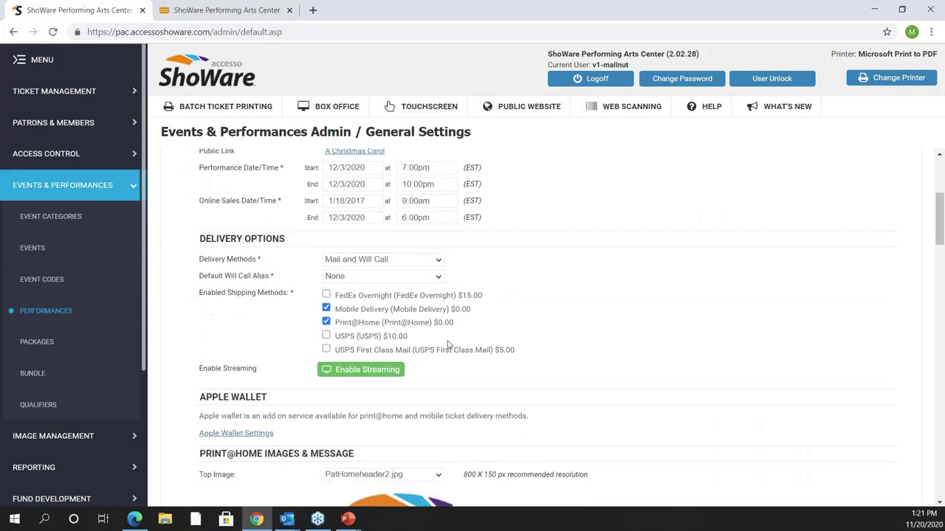
# - Enable streaming for the December 3 performance and set its seat map to streaming only, accepting the warning
pyautogui.click(362, 361)
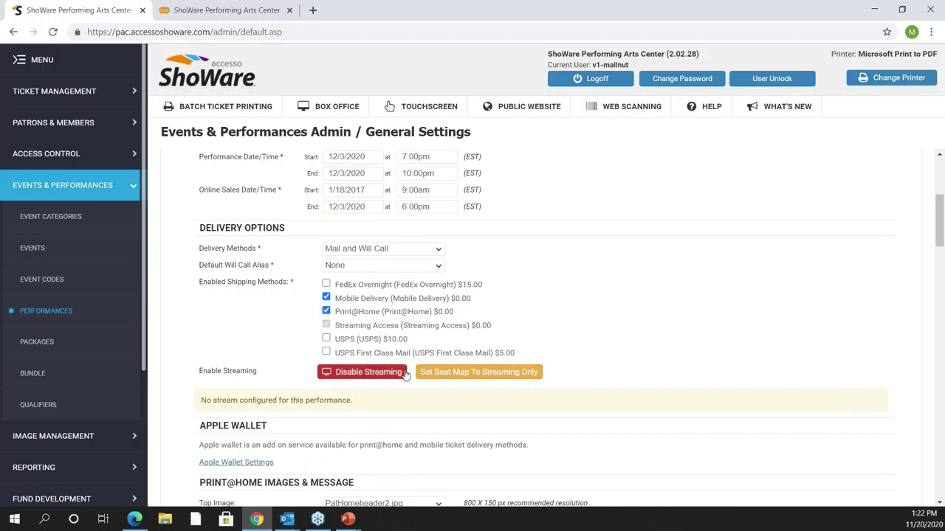
pyautogui.click(490, 375)
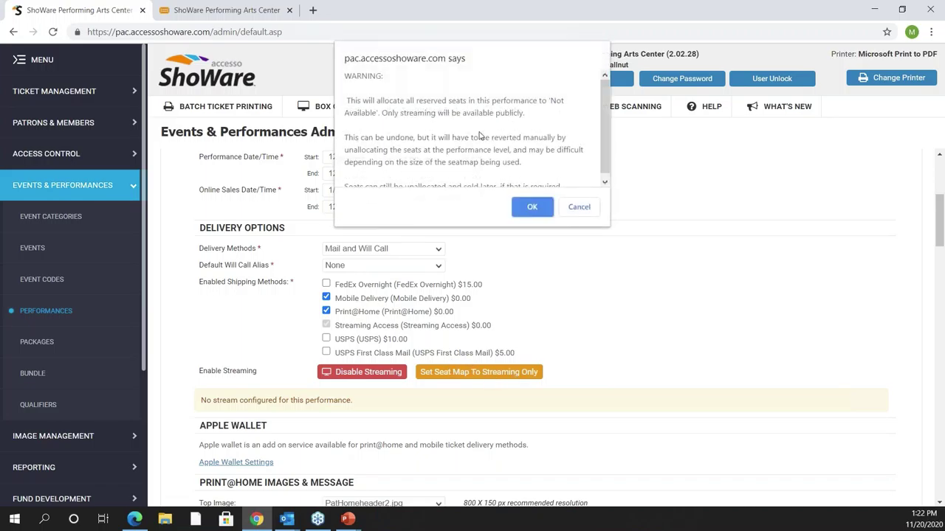
pyautogui.click(529, 209)
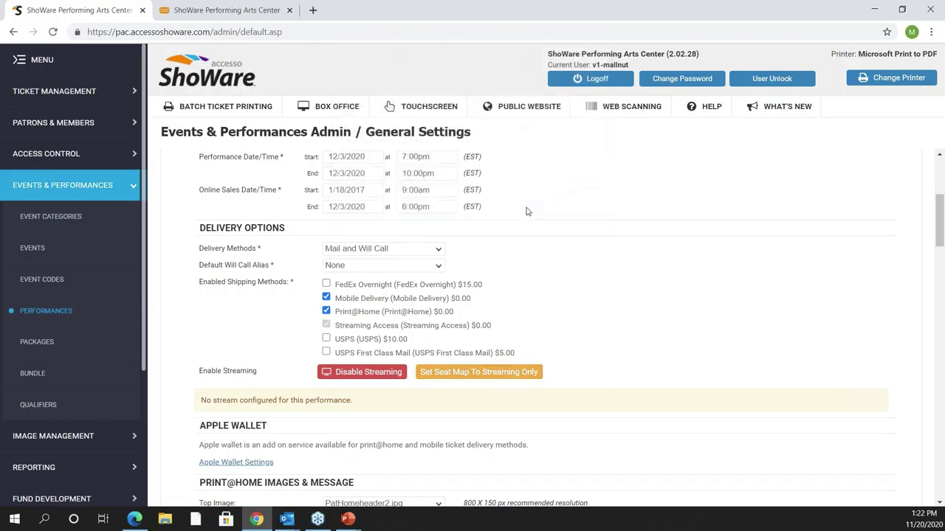
# - Go to the performance's streaming configuration and review the aspect ratio and broadcast location options for a new stream
pyautogui.scroll(4, 637, 329)
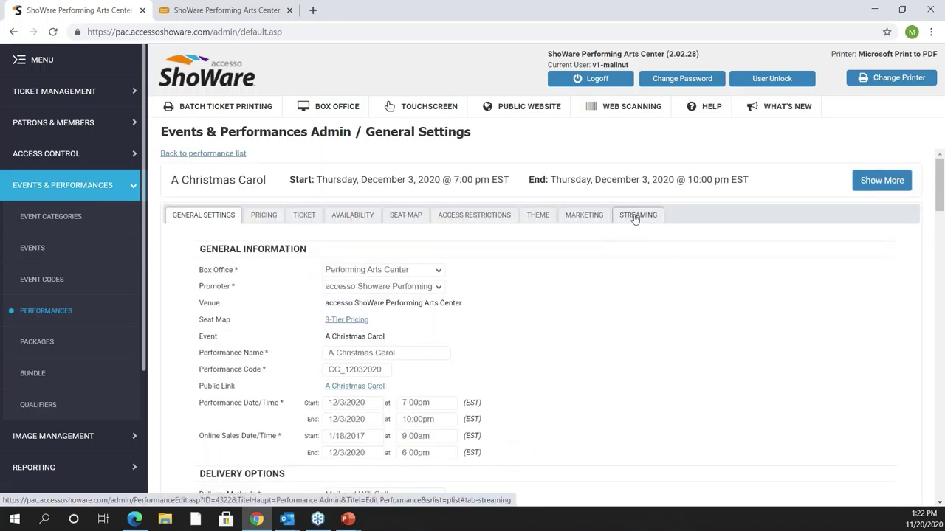
pyautogui.click(635, 217)
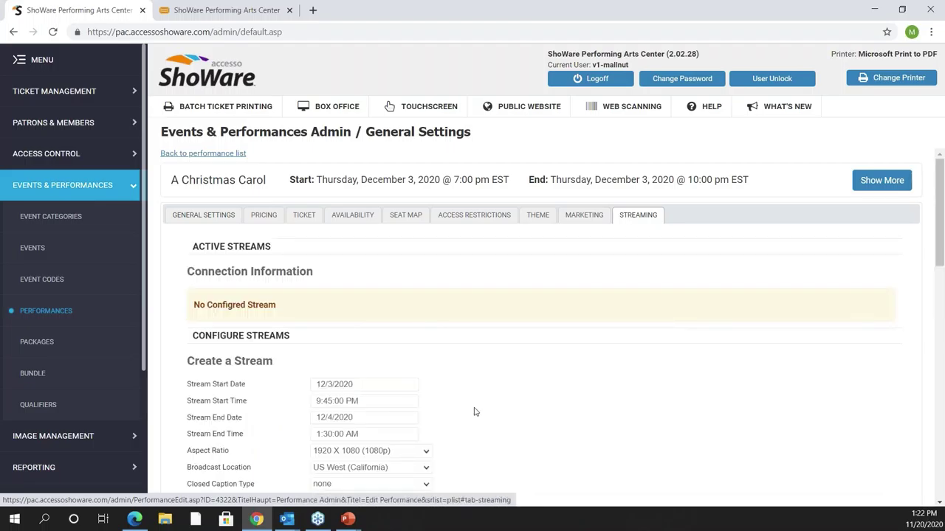
pyautogui.scroll(-2, 480, 399)
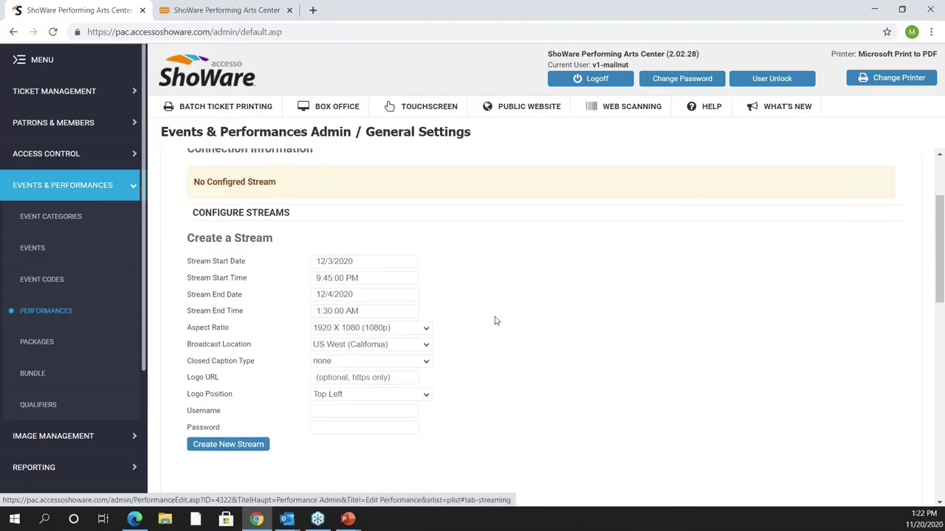
pyautogui.click(426, 329)
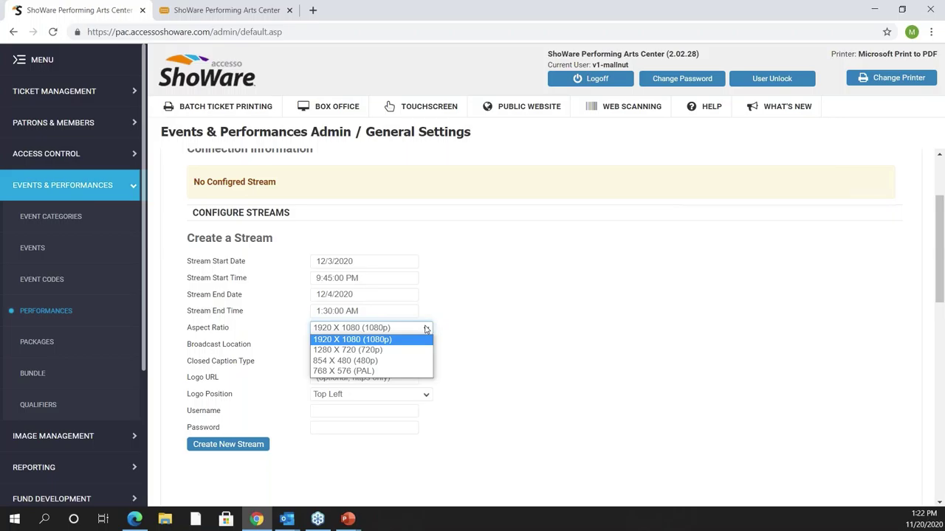
pyautogui.click(476, 315)
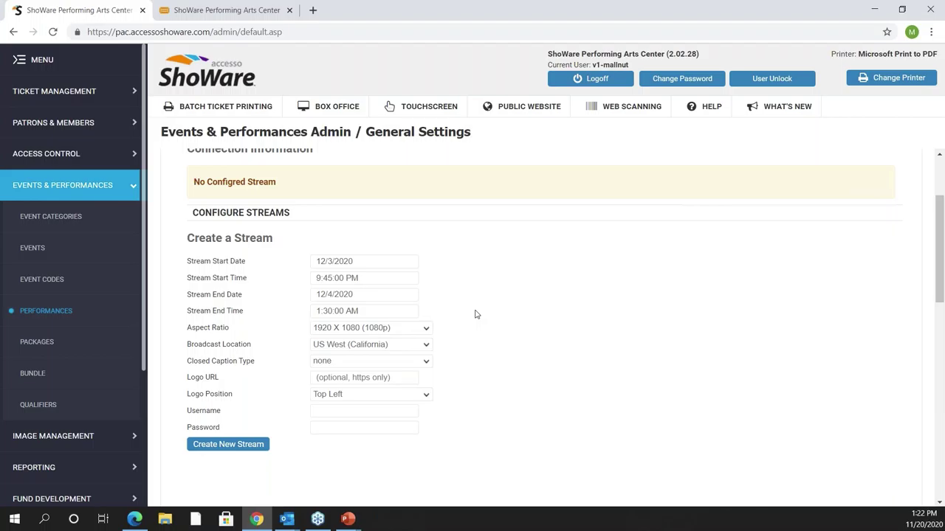
pyautogui.click(427, 345)
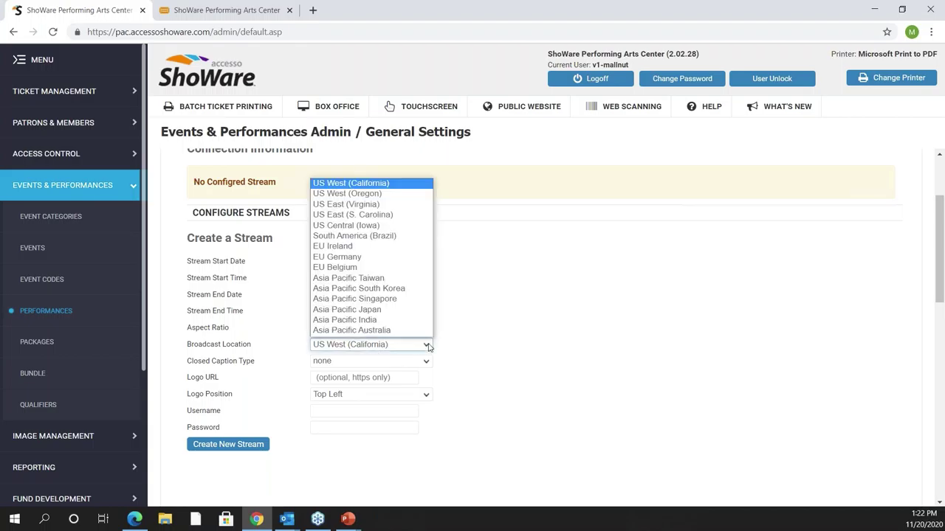
pyautogui.click(451, 296)
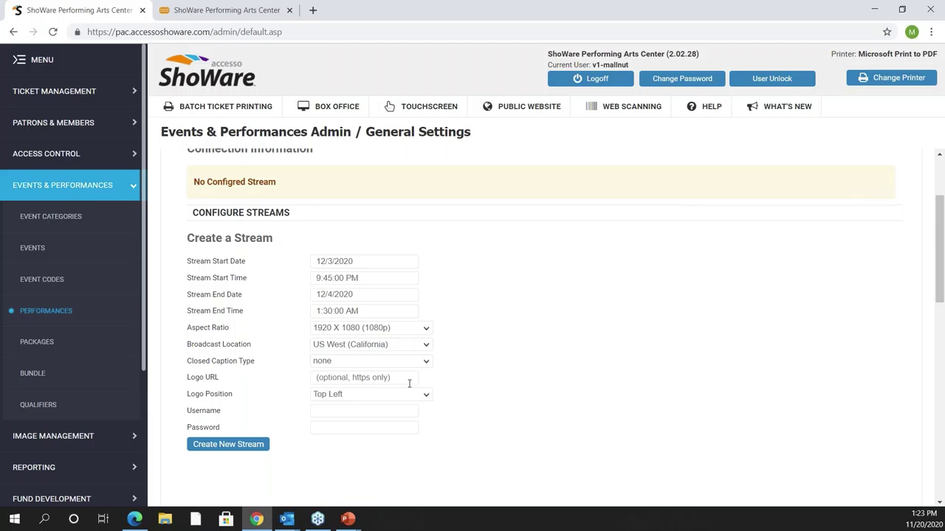
# - Fill in the stream's username and password, and create the new stream
pyautogui.click(358, 409)
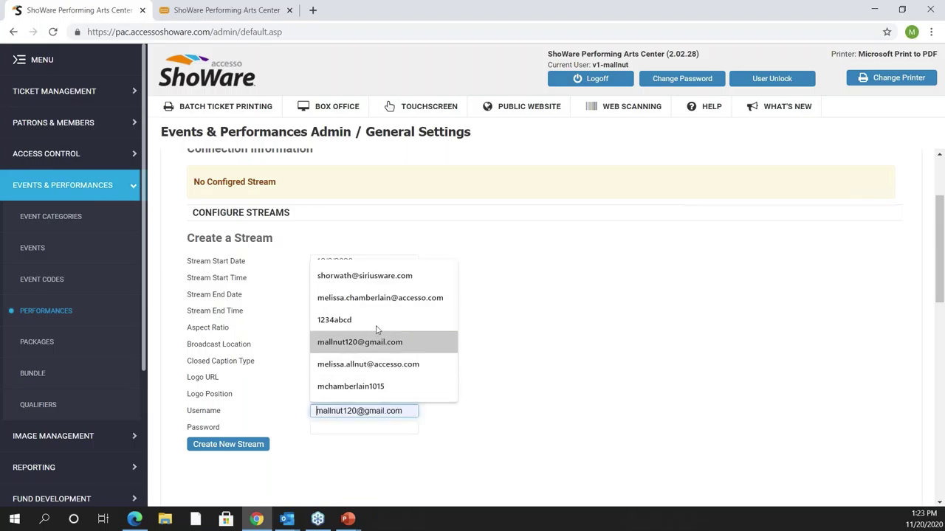
pyautogui.click(372, 321)
pyautogui.click(341, 427)
pyautogui.click(346, 450)
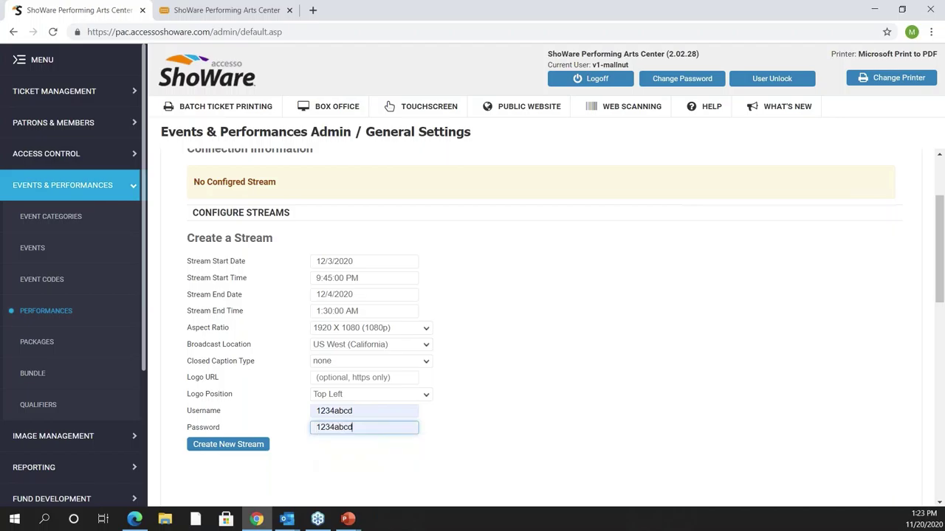
pyautogui.click(240, 448)
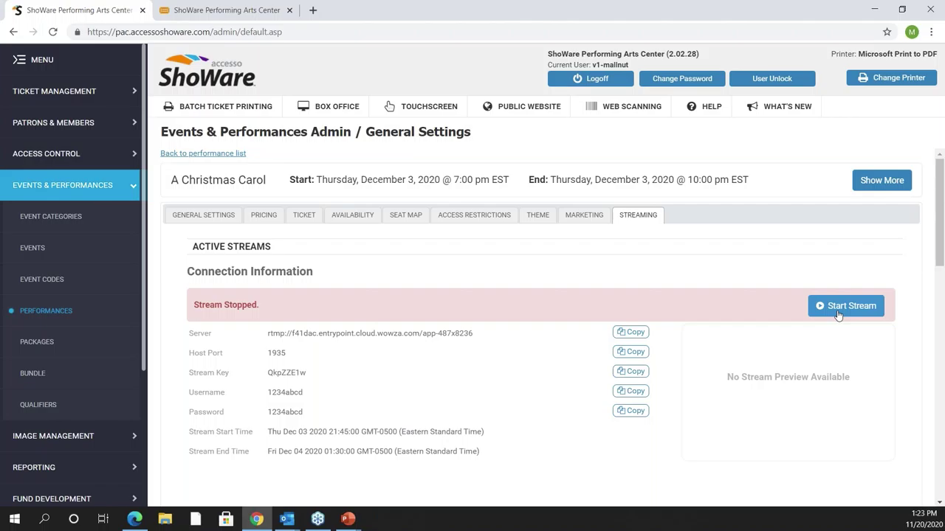
# - Open the criteria of the Performance Report - Detailed from the ticket inventory reports
pyautogui.scroll(-2, 52, 281)
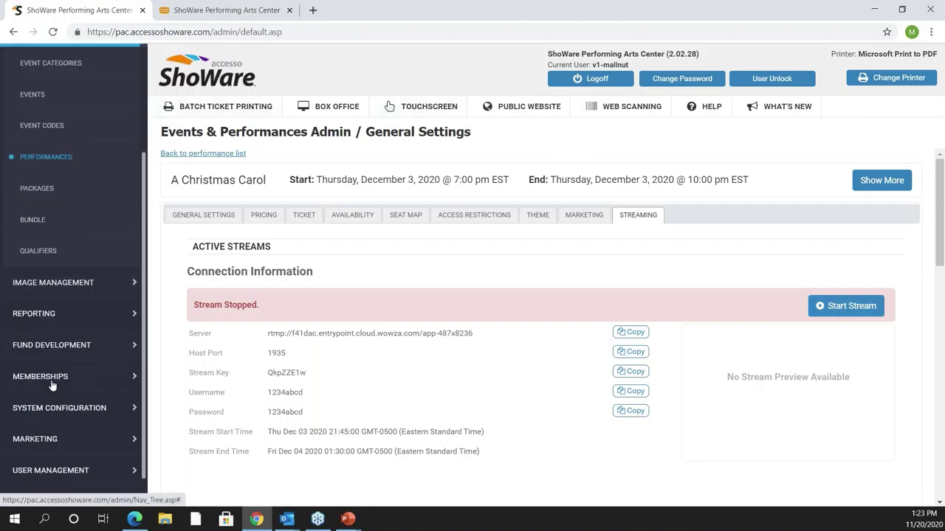
pyautogui.click(63, 316)
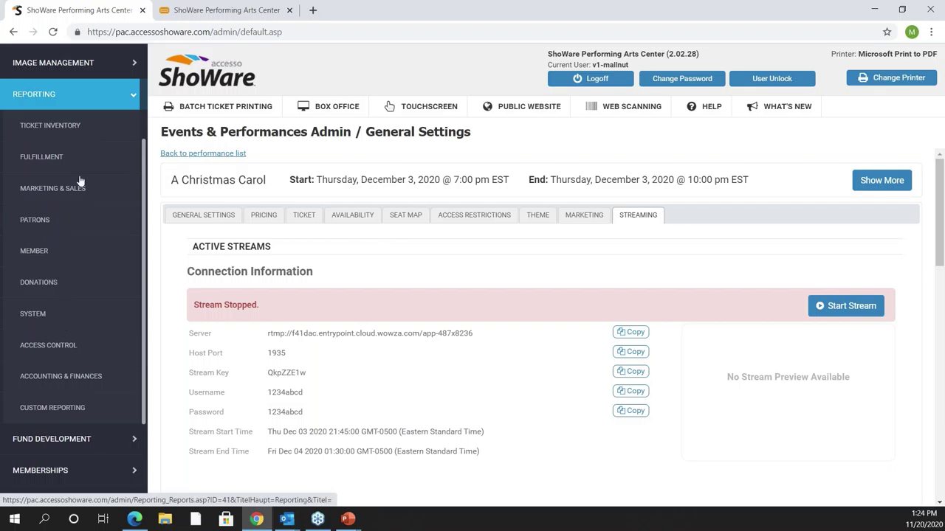
pyautogui.click(65, 135)
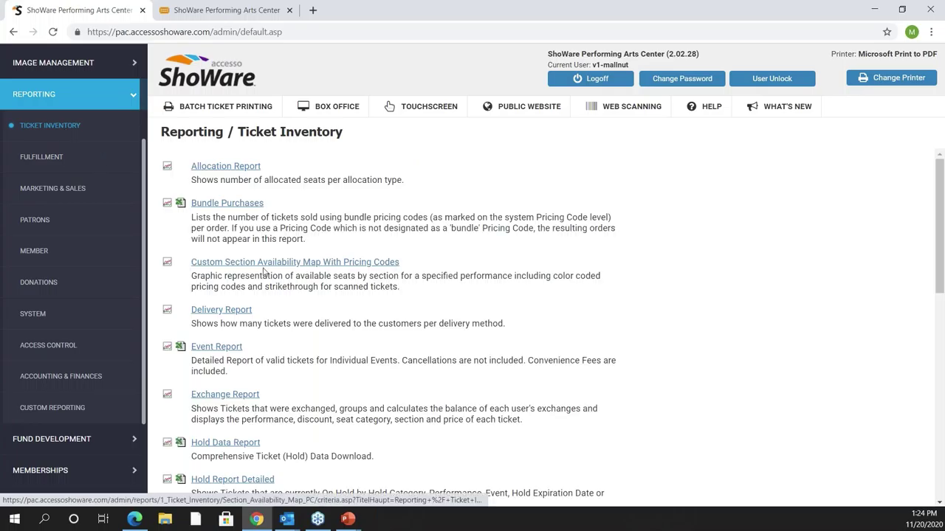
pyautogui.scroll(-6, 281, 319)
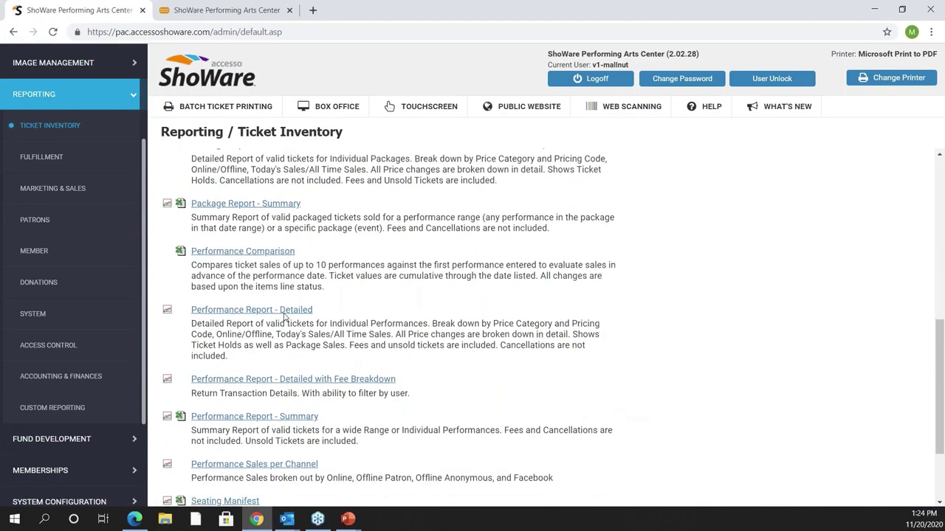
pyautogui.click(251, 310)
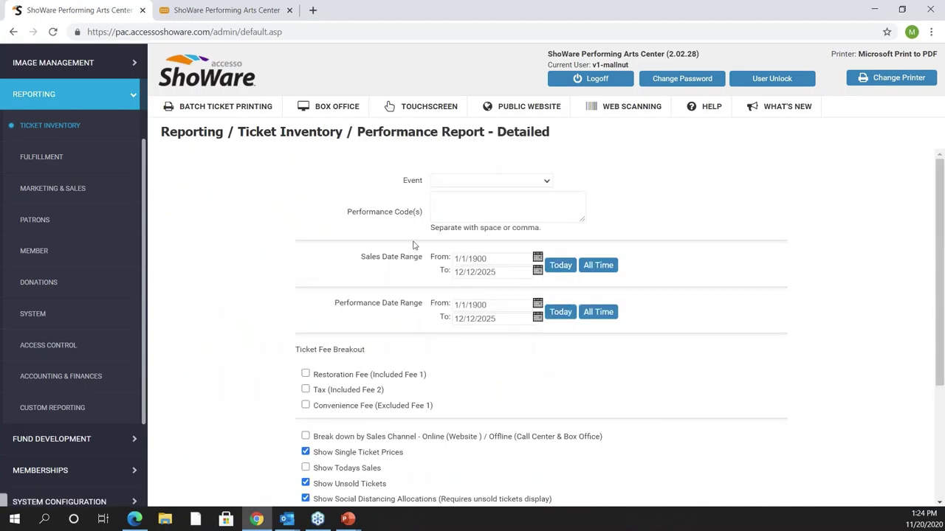
# - Generate the detailed performance report for performance code CC_12022020
pyautogui.click(448, 205)
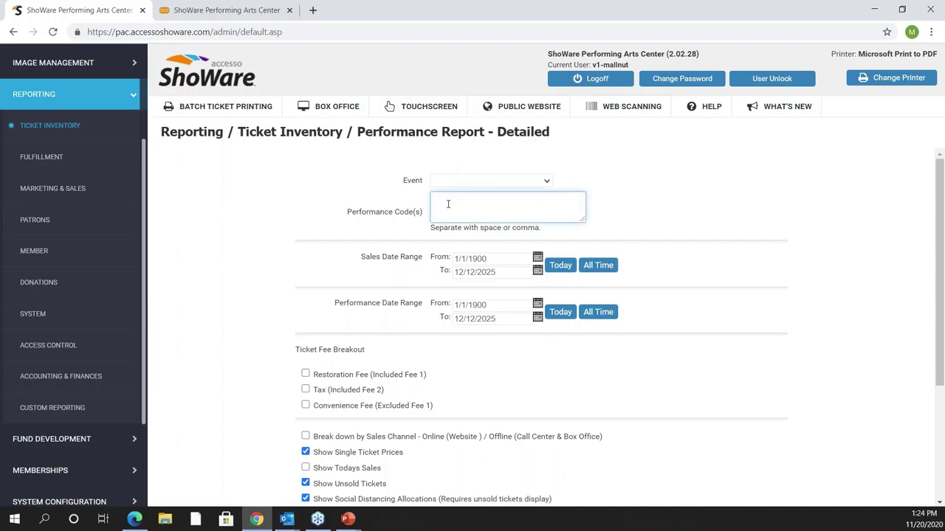
pyautogui.write('CC_12022020')
pyautogui.scroll(-2, 609, 413)
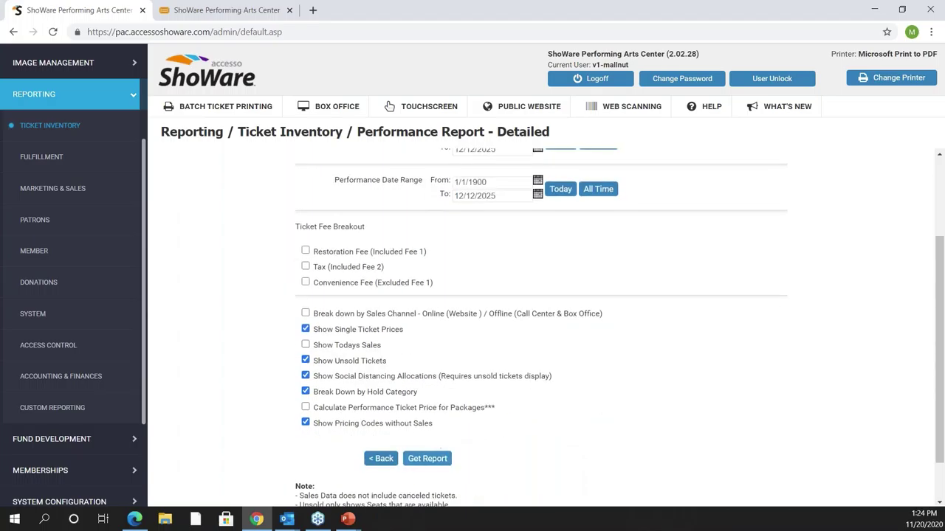
pyautogui.click(426, 459)
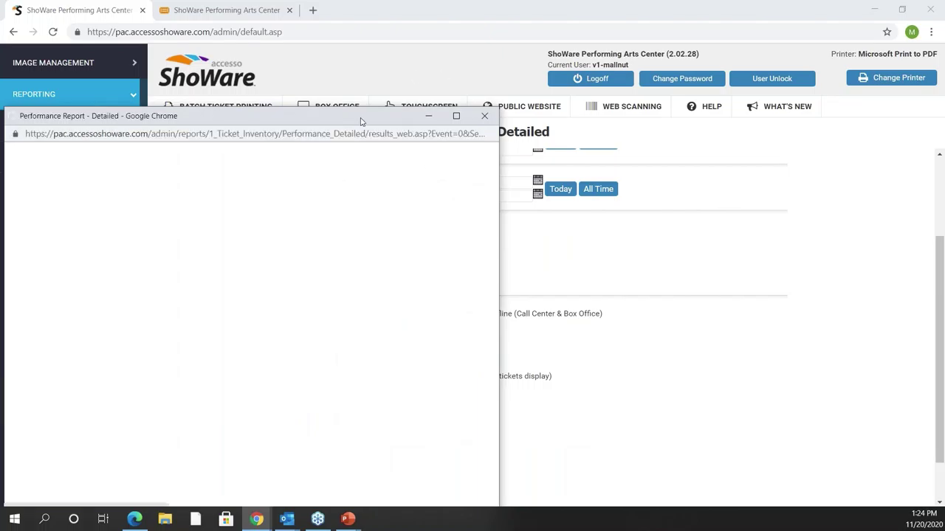
# - Maximize the detailed report and examine the Streaming price category and its number of sold tickets
pyautogui.click(454, 117)
pyautogui.scroll(-2, 699, 246)
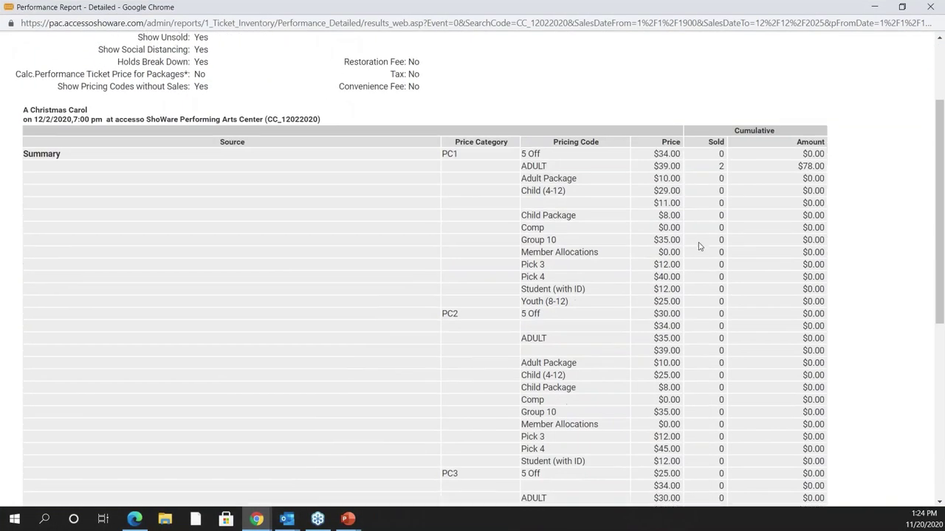
pyautogui.scroll(-4, 700, 246)
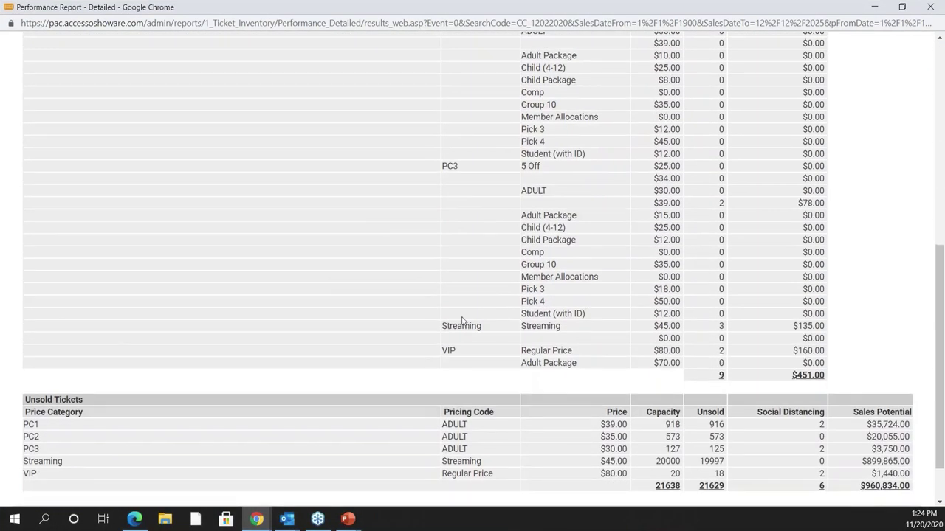
pyautogui.moveTo(443, 325); pyautogui.dragTo(481, 326)
pyautogui.click(727, 325)
pyautogui.doubleClick(721, 325)
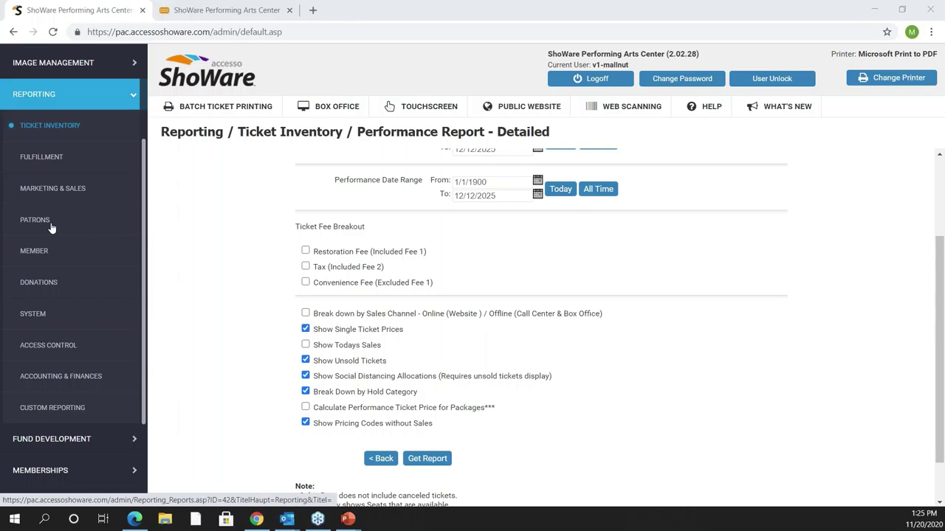
# - Generate the Patron Ticket Sales report for performance code CC_12022020, look over the listed patrons and close the report
pyautogui.click(50, 227)
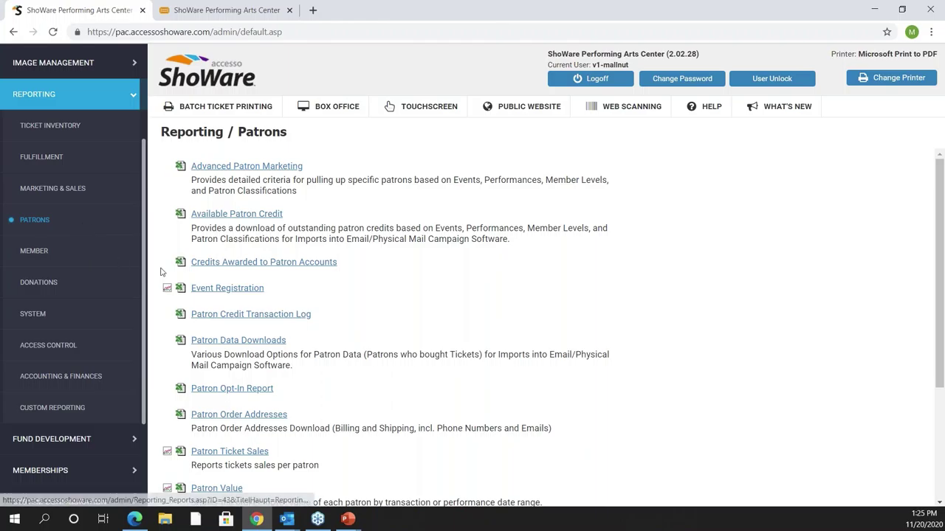
pyautogui.click(251, 451)
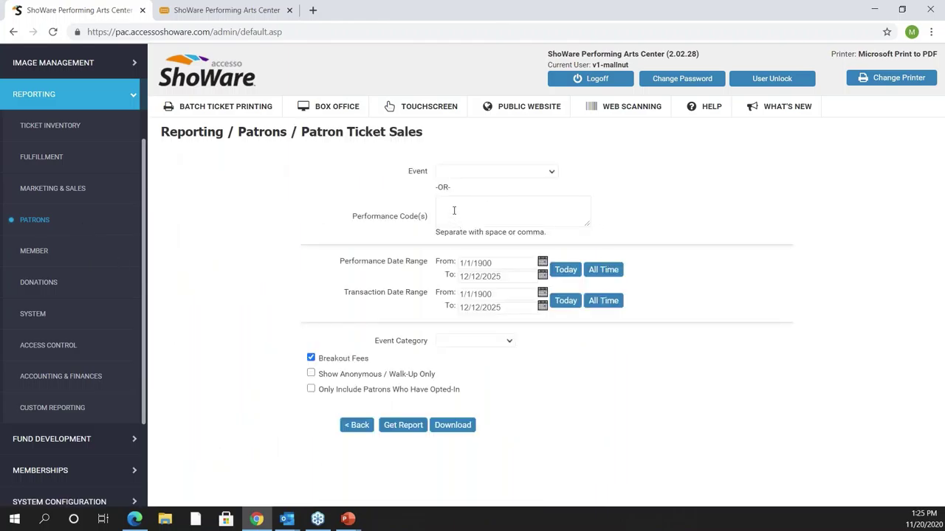
pyautogui.click(454, 211)
pyautogui.write('CC_1202')
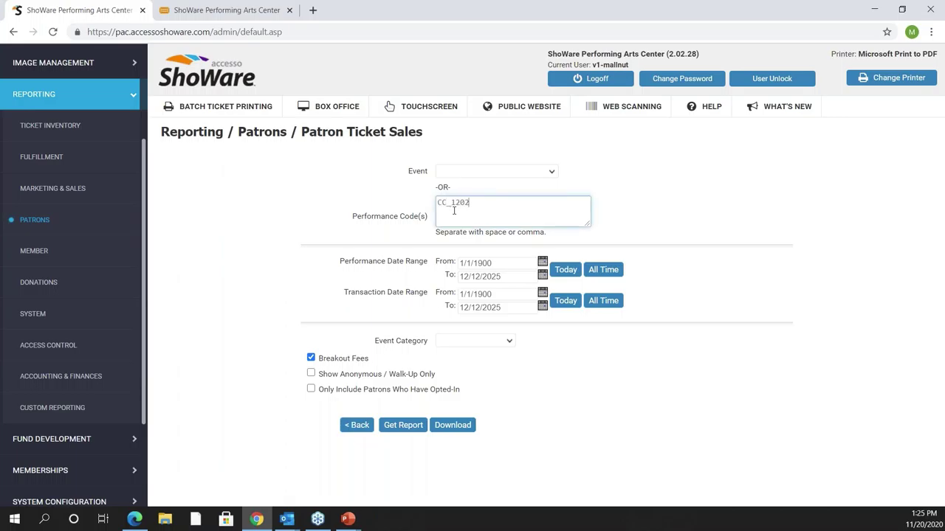
pyautogui.write('2020')
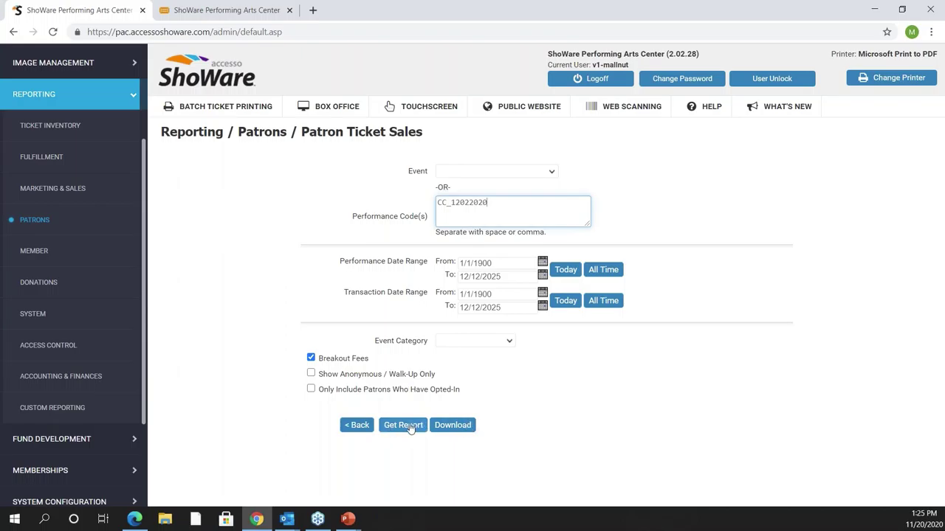
pyautogui.click(403, 425)
pyautogui.moveTo(436, 115); pyautogui.dragTo(660, 55)
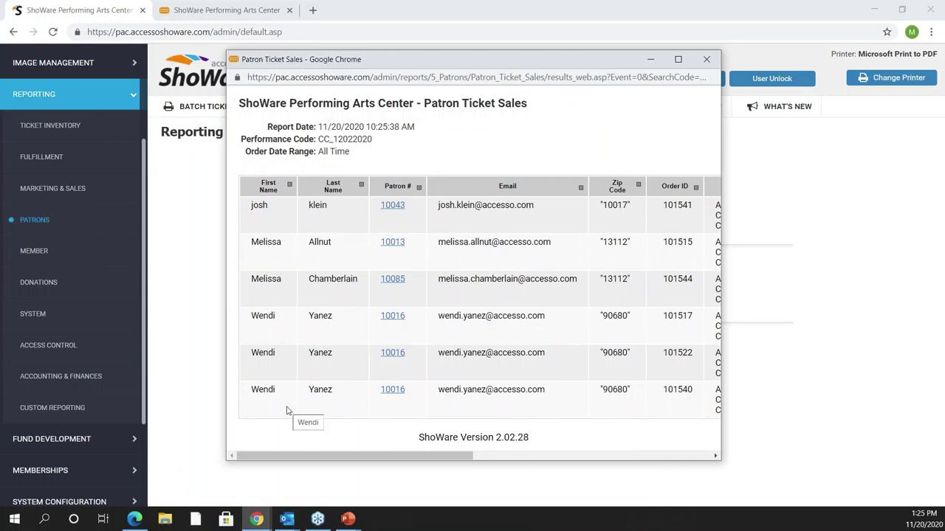
pyautogui.click(705, 61)
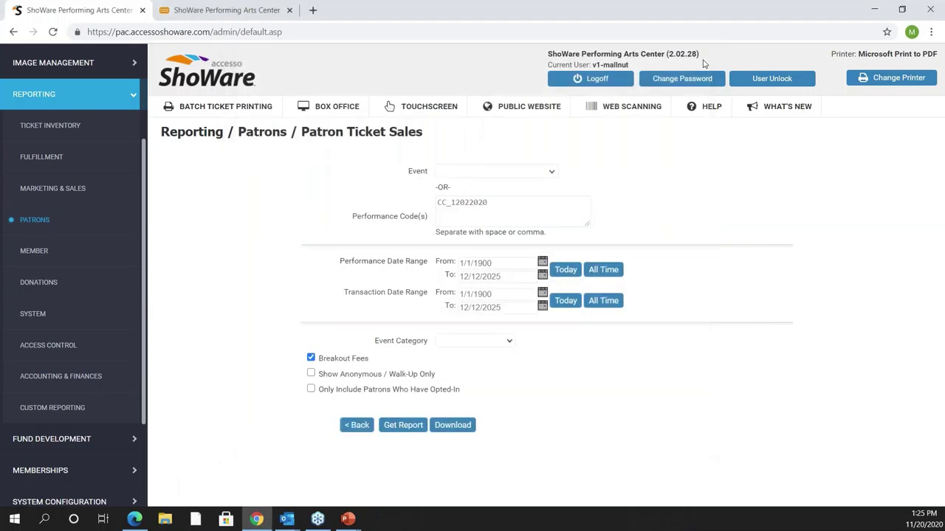